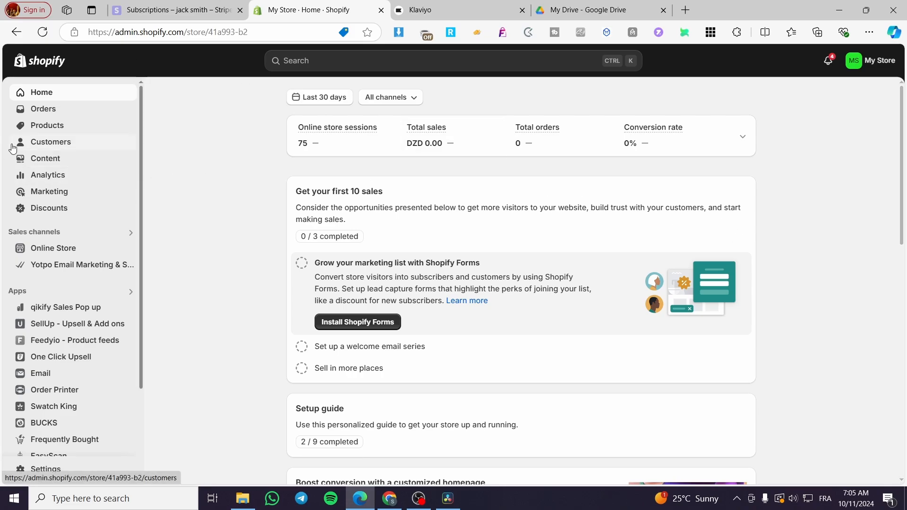
- Look through the store's product list and start a new Buy X get Y discount
click(47, 128)
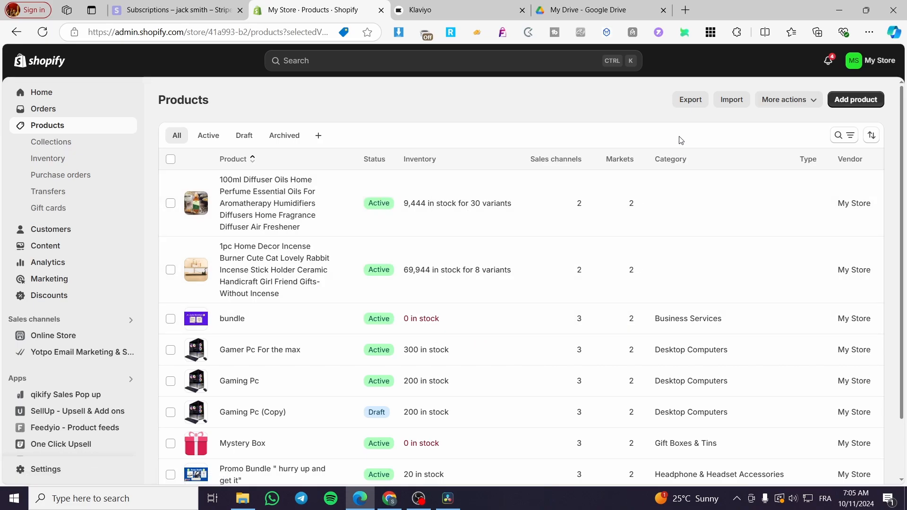
scroll(552, 200, down, 2)
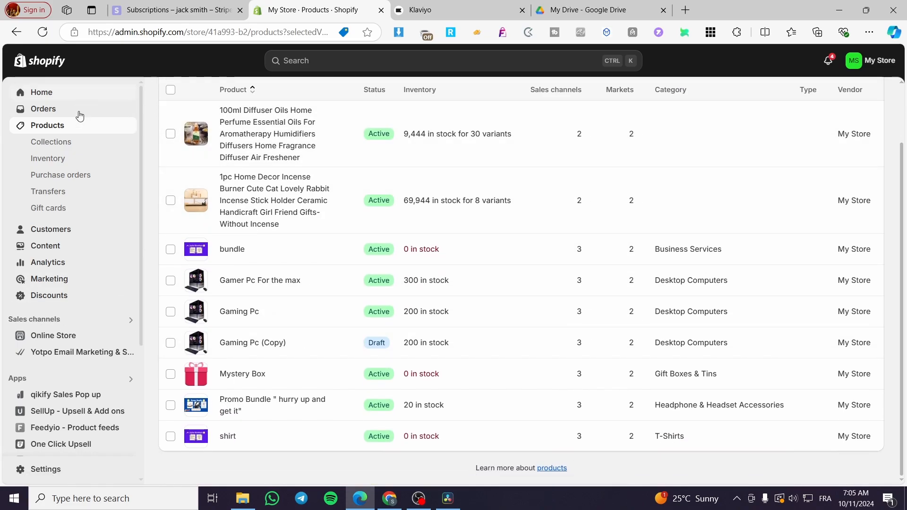
click(37, 301)
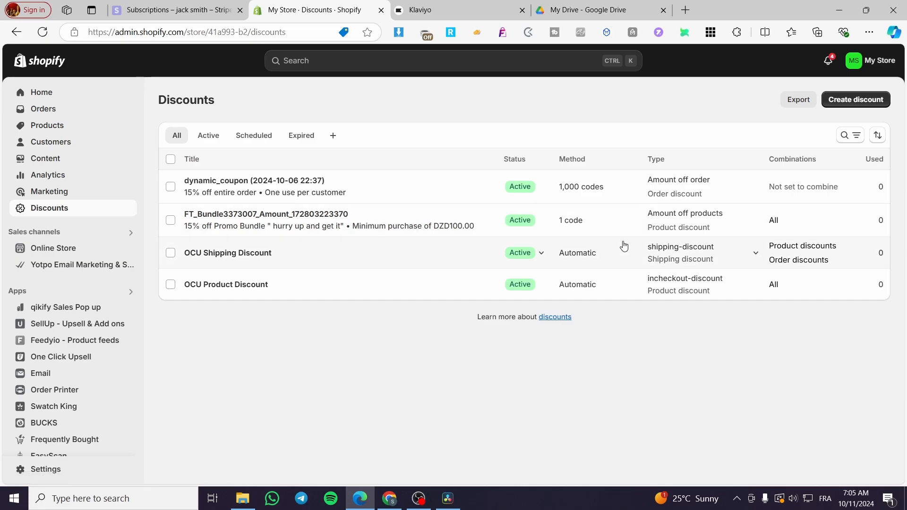
click(857, 98)
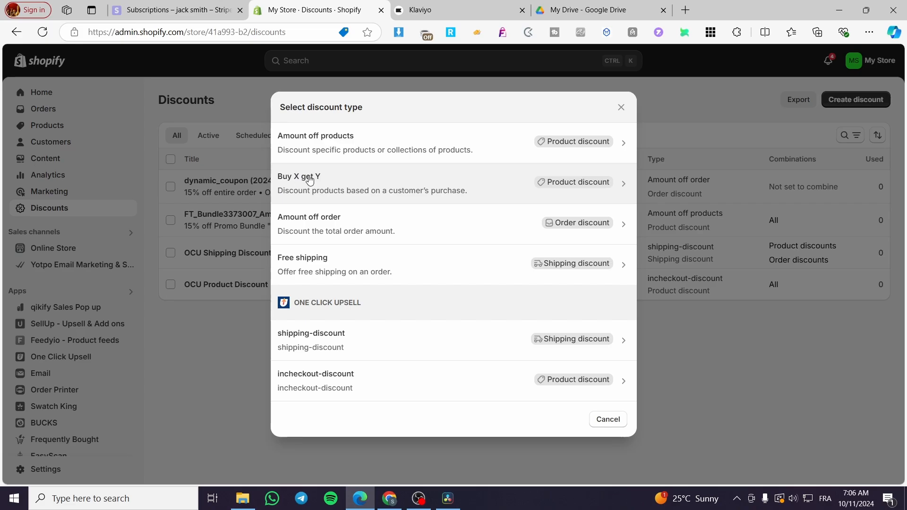
click(449, 182)
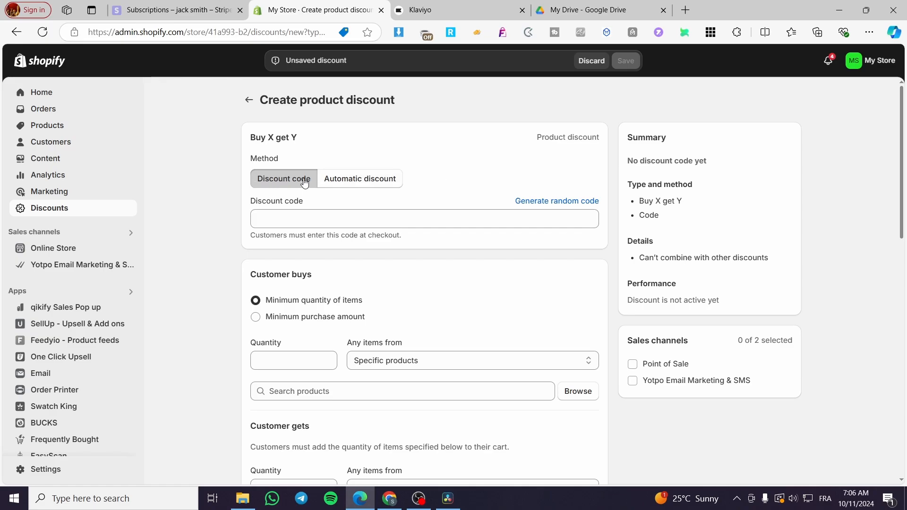
- Set the discount method to automatic and title it "Get a free tshirt"
click(362, 184)
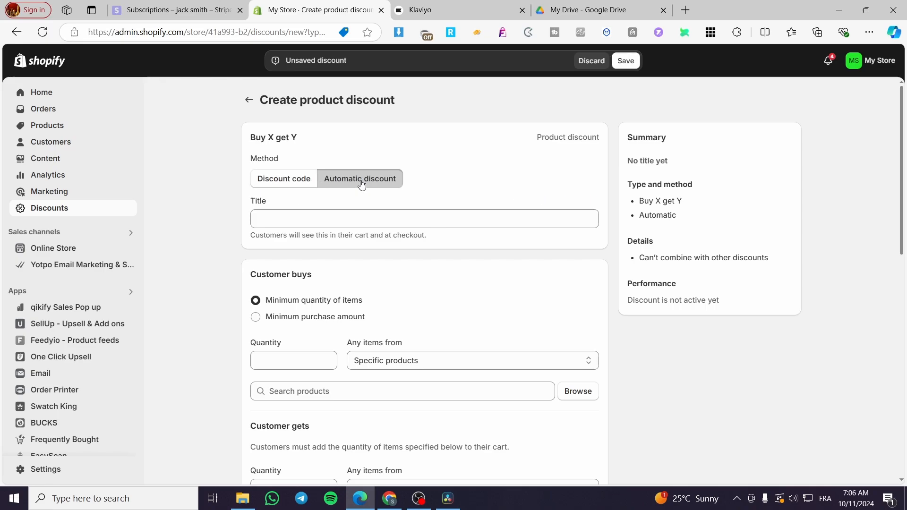
click(319, 211)
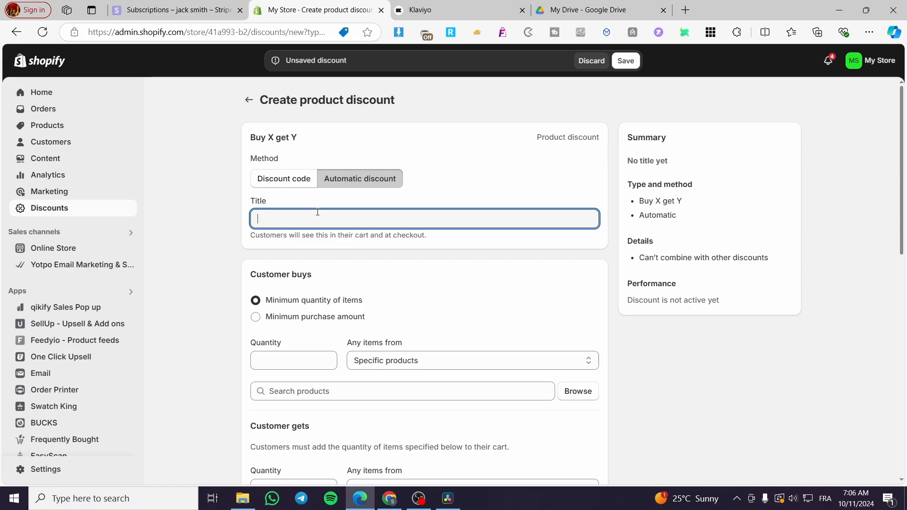
text(B)
key(BackSpace)
key(BackSpace)
key(BackSpace)
text(Get)
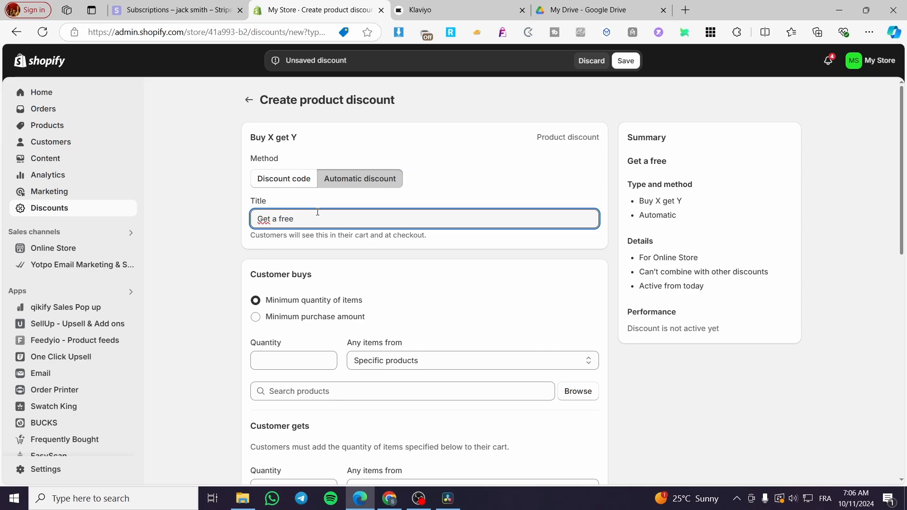
text(a free tshirt if yo)
- Set the customer-buys condition to a minimum quantity of 1 from specific products
click(285, 357)
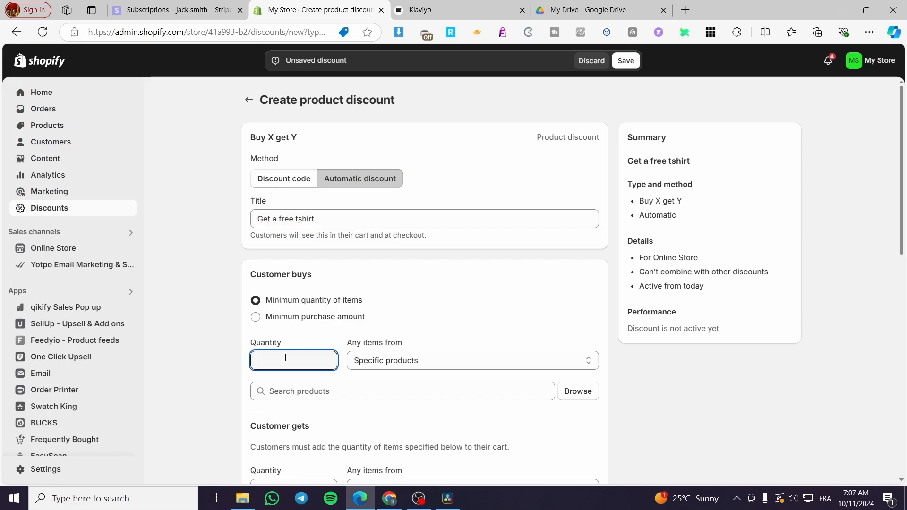
text(1)
click(478, 360)
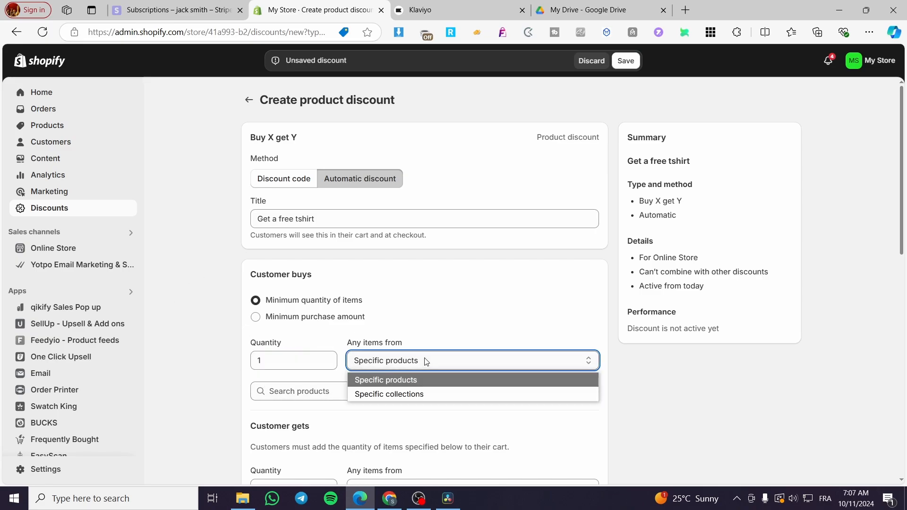
click(412, 383)
- Add every product in the store, from the diffuser oils to the shirt, as qualifying items the customer buys
click(581, 396)
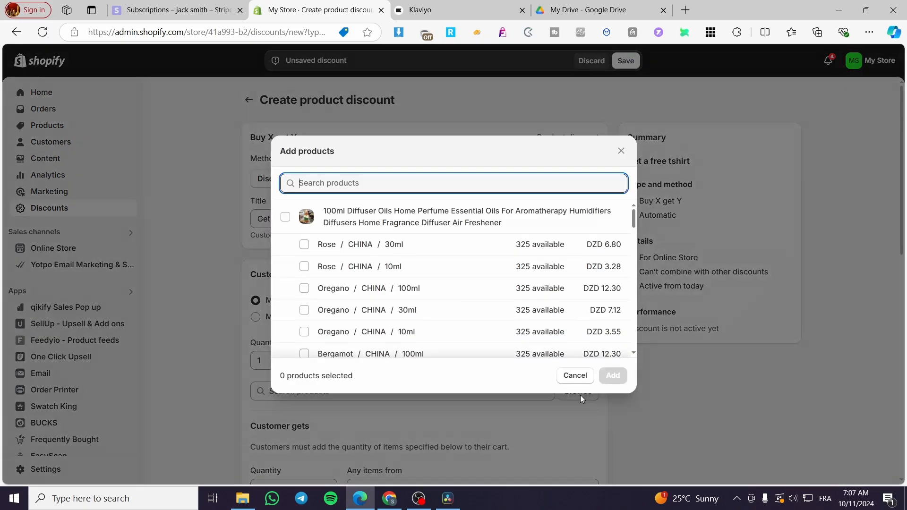
click(285, 216)
scroll(343, 238, down, 5)
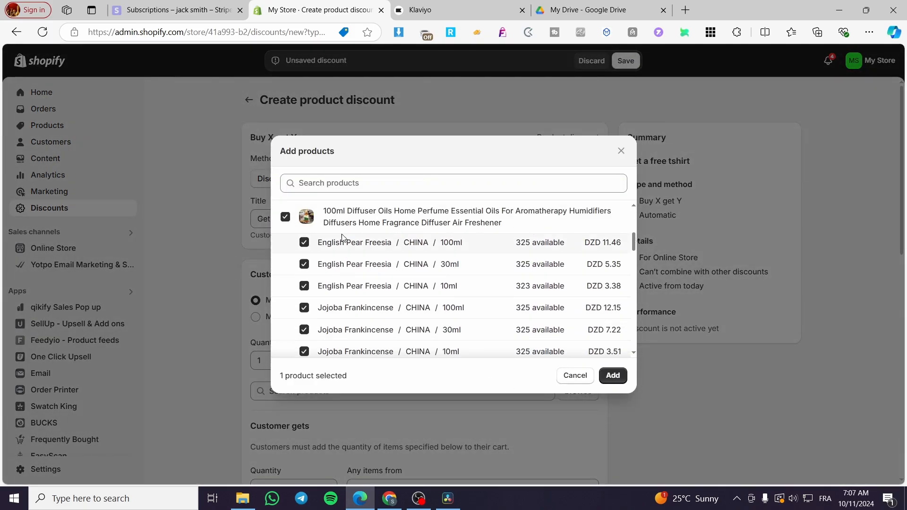
scroll(343, 238, down, 2)
scroll(342, 245, up, 2)
scroll(331, 265, down, 15)
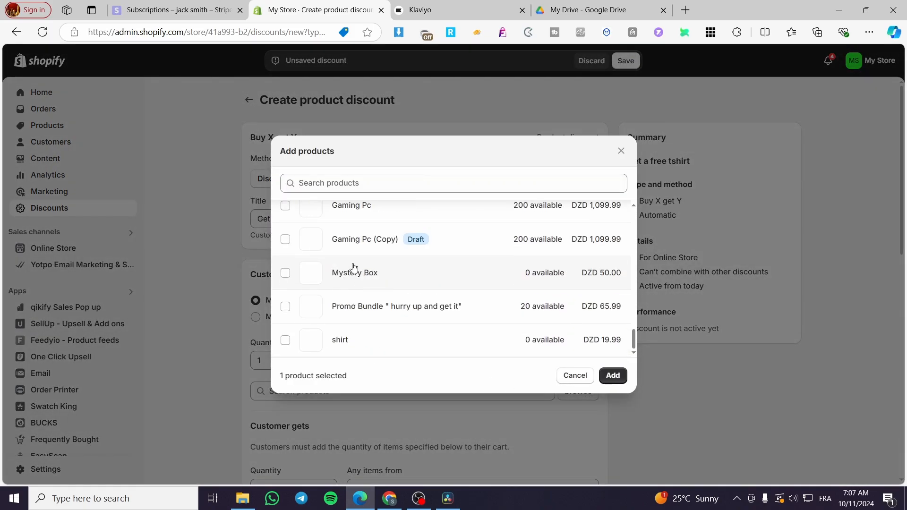
scroll(353, 267, up, 15)
click(286, 283)
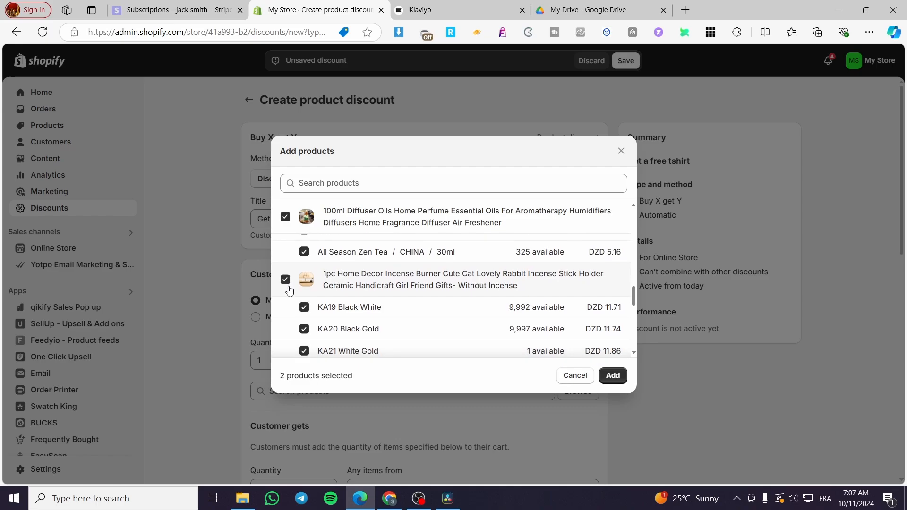
scroll(289, 290, down, 3)
click(285, 258)
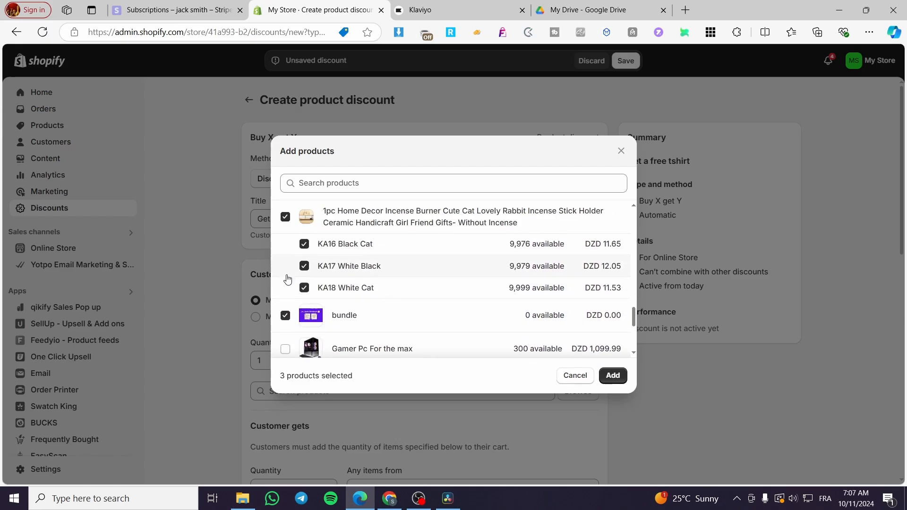
scroll(288, 279, down, 3)
click(285, 230)
click(285, 265)
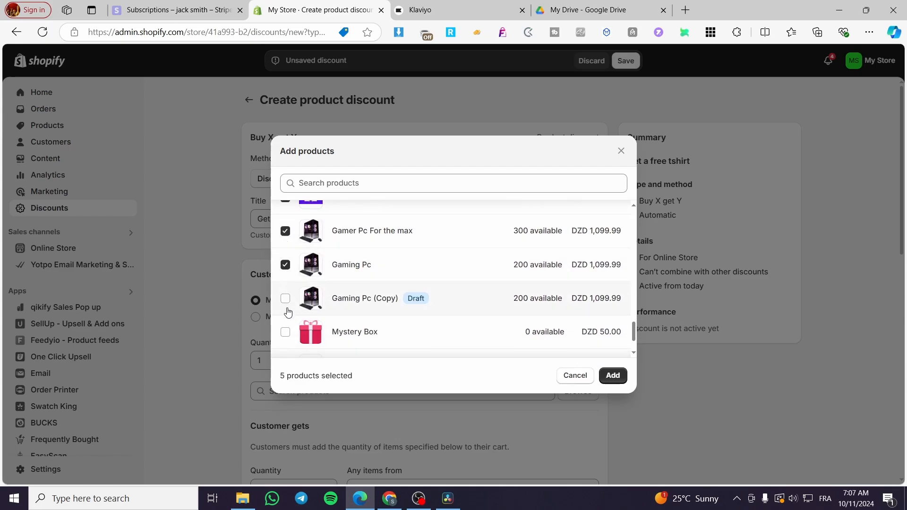
click(286, 302)
click(285, 333)
scroll(285, 332, down, 2)
click(285, 307)
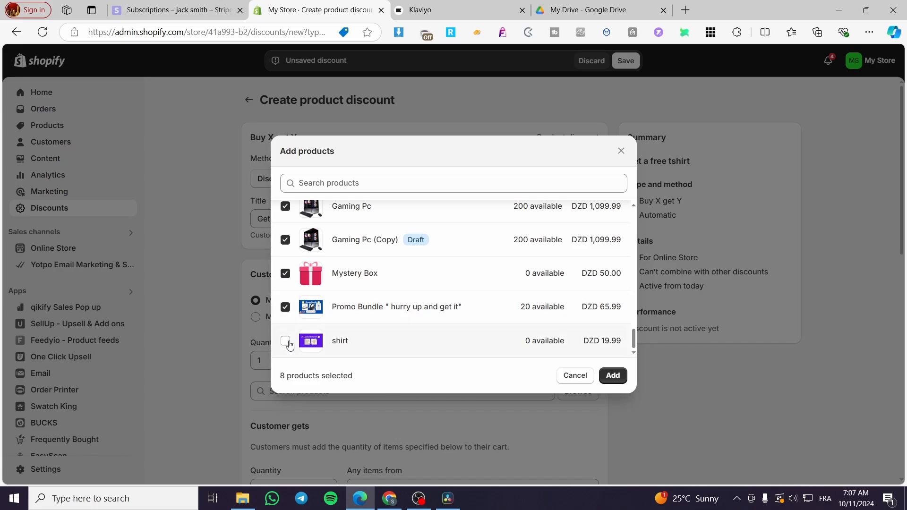
click(286, 341)
click(613, 375)
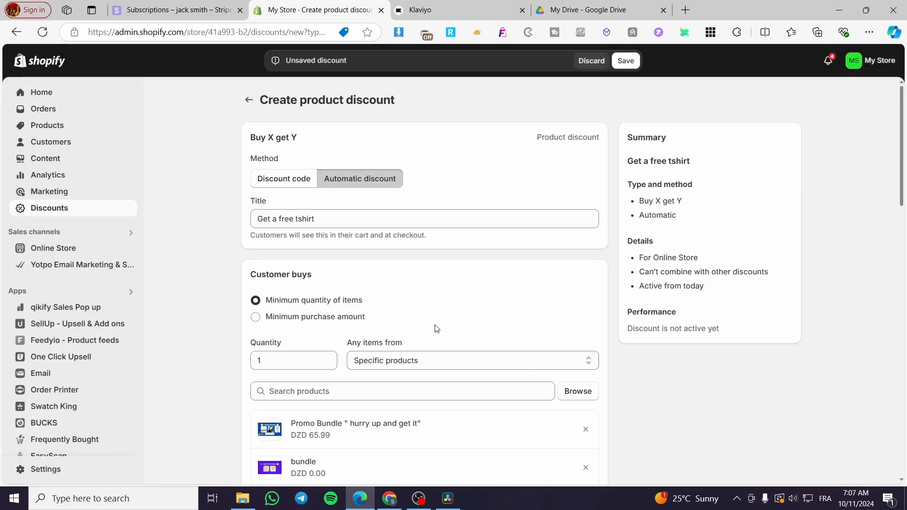
- Set the customer-gets quantity to 1 from specific products
scroll(354, 299, down, 10)
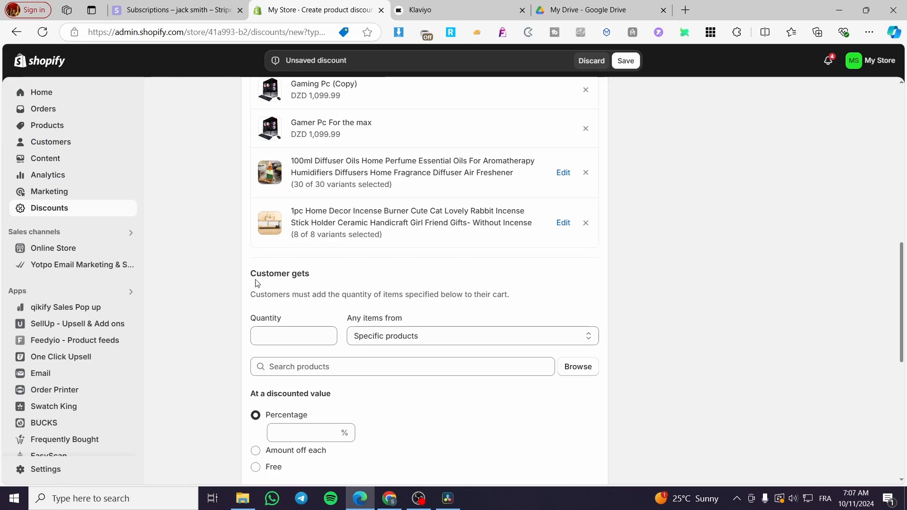
click(298, 336)
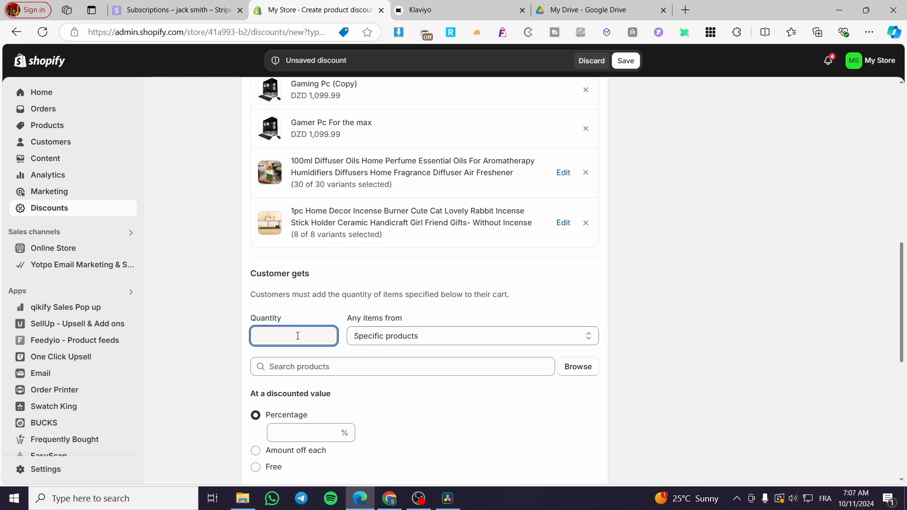
click(424, 337)
click(427, 356)
- Add the shirt as the product the customer gets
click(578, 368)
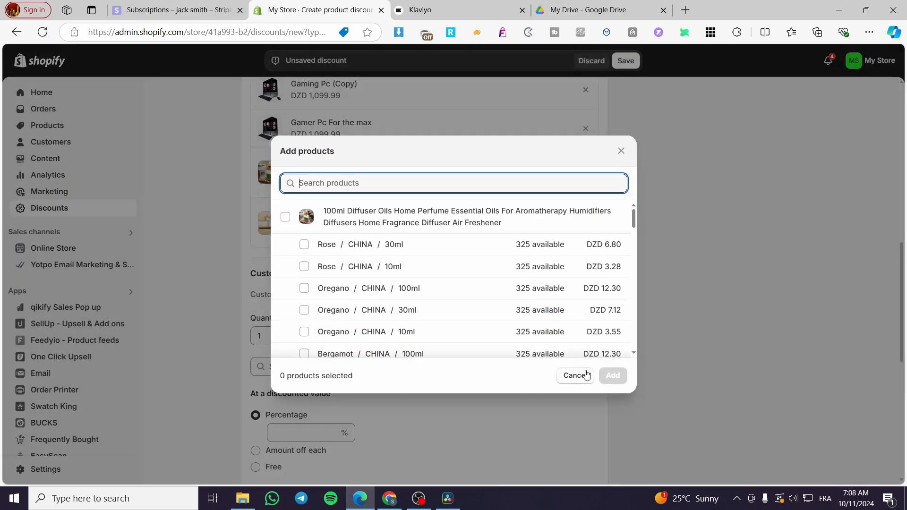
scroll(628, 237, down, 3)
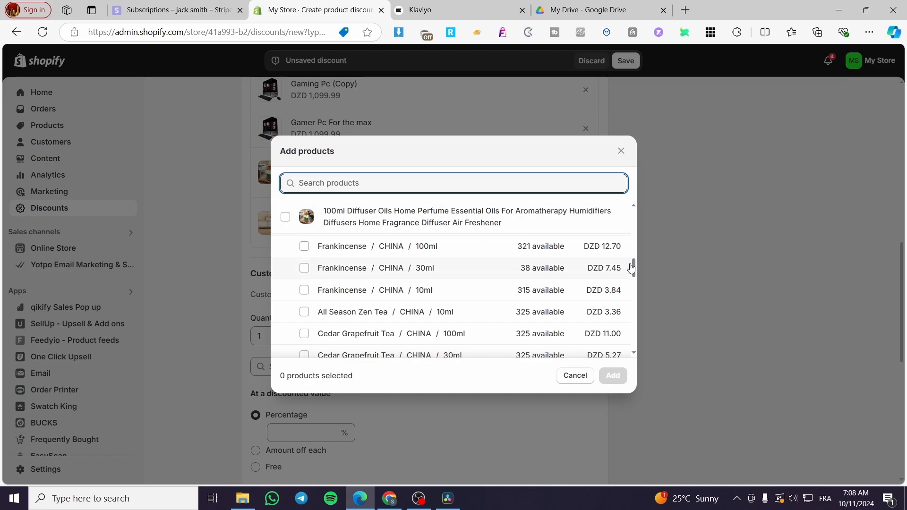
drag(633, 265, 634, 365)
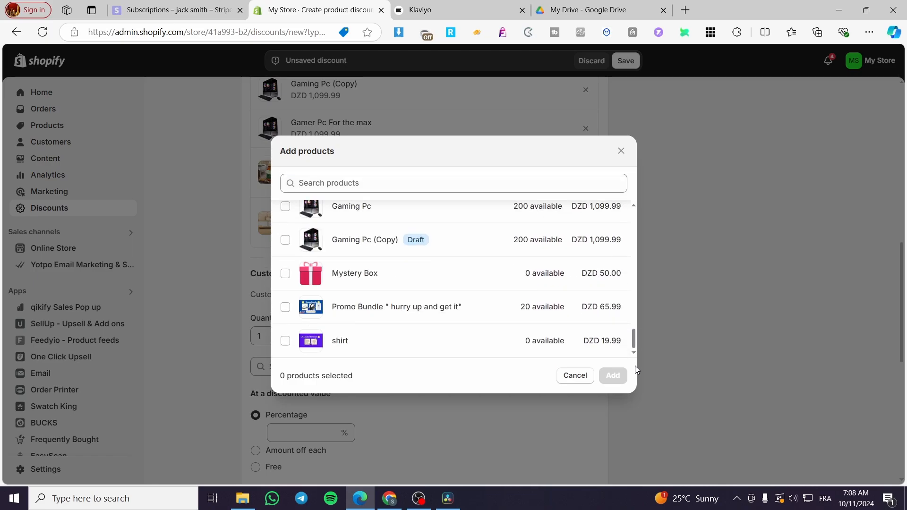
click(286, 341)
click(612, 375)
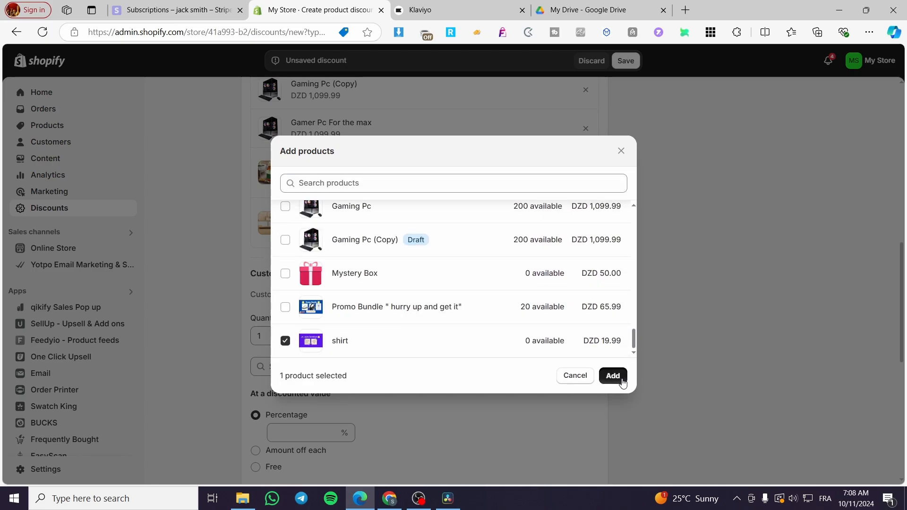
- Make the discounted item free and limit the discount to a maximum of 1 use per order
scroll(423, 307, down, 4)
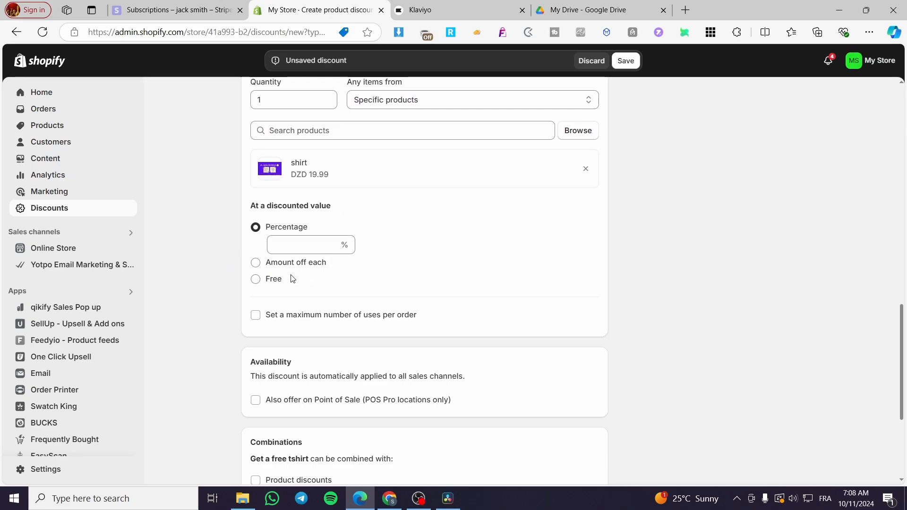
click(255, 279)
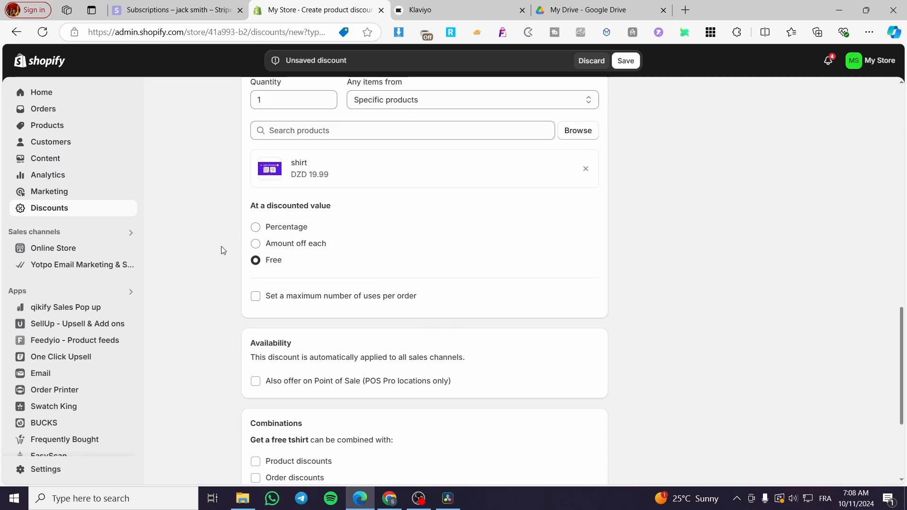
scroll(251, 259, down, 1)
click(264, 243)
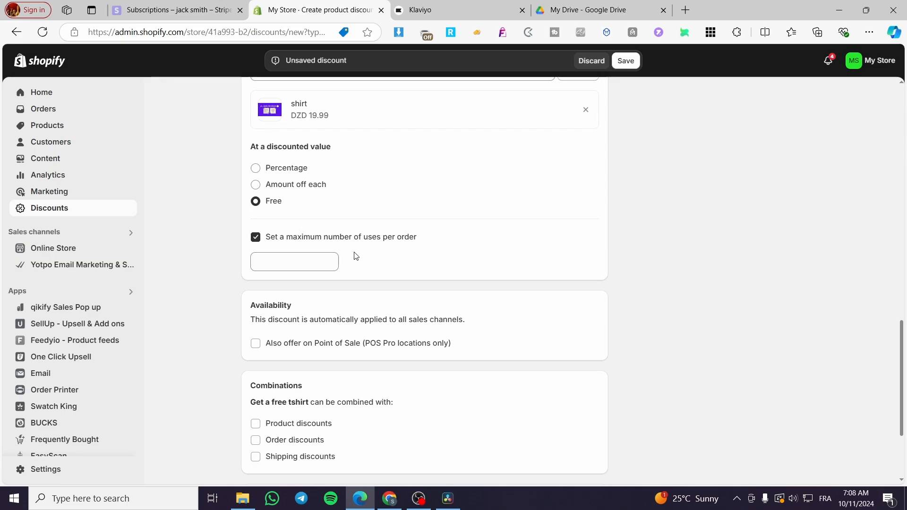
click(309, 258)
text(1)
click(199, 320)
- Give the discount an end date of 2024-10-12 and save it
scroll(299, 348, down, 3)
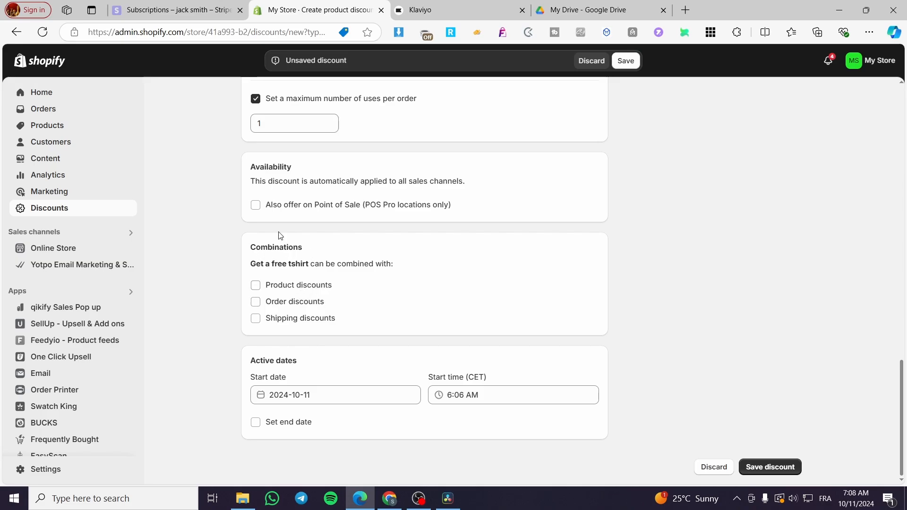
scroll(385, 126, up, 4)
scroll(295, 289, down, 4)
click(281, 422)
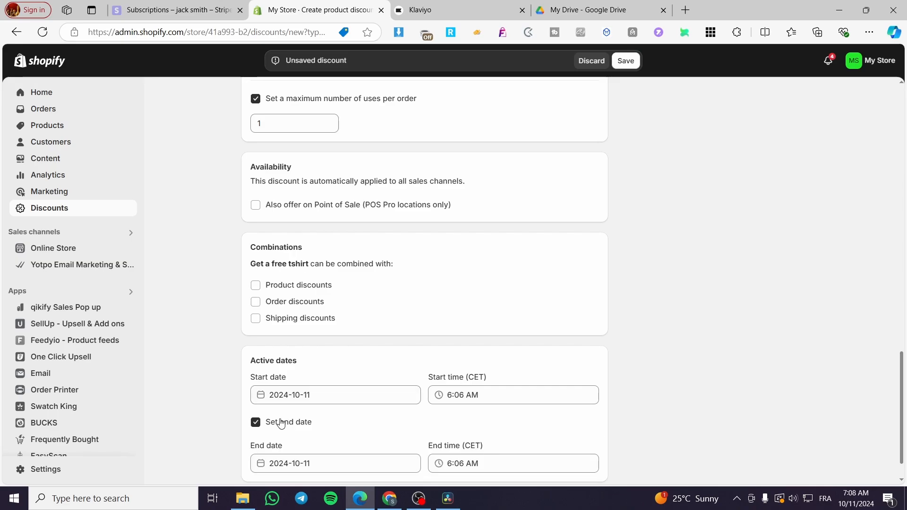
scroll(281, 425, down, 1)
click(313, 420)
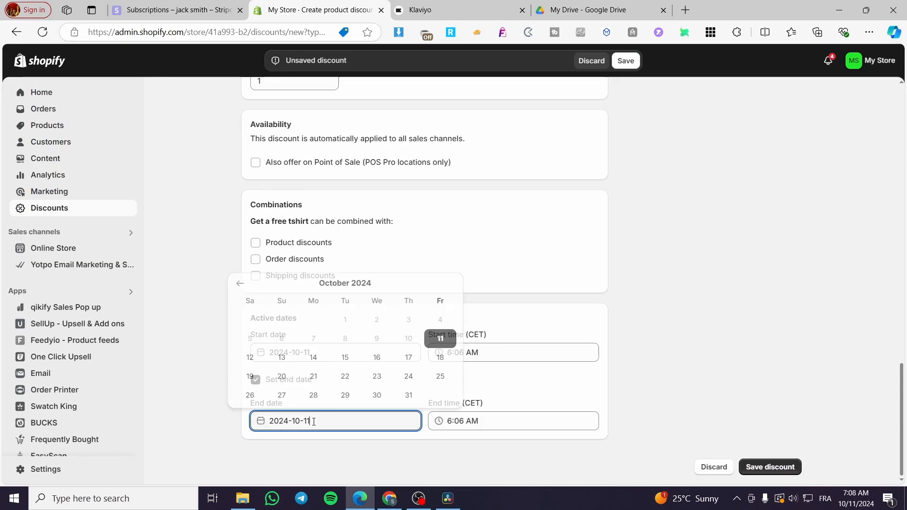
click(249, 358)
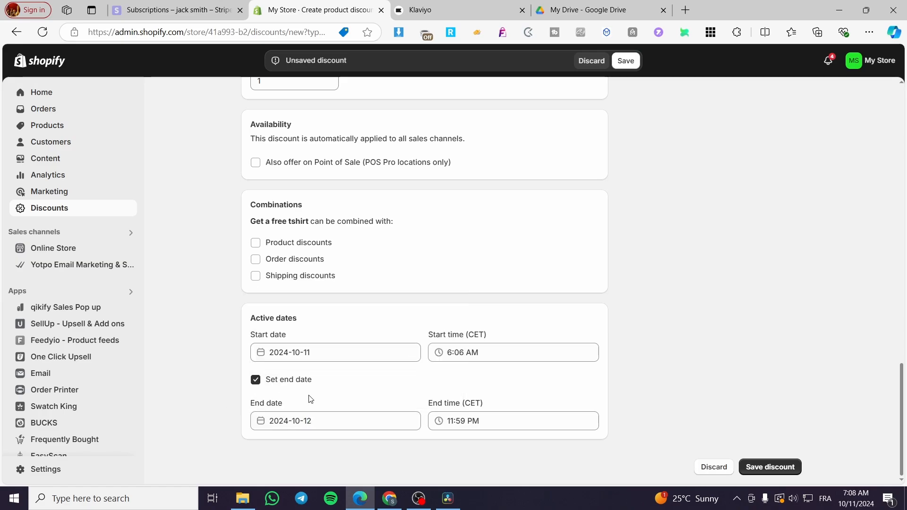
click(769, 466)
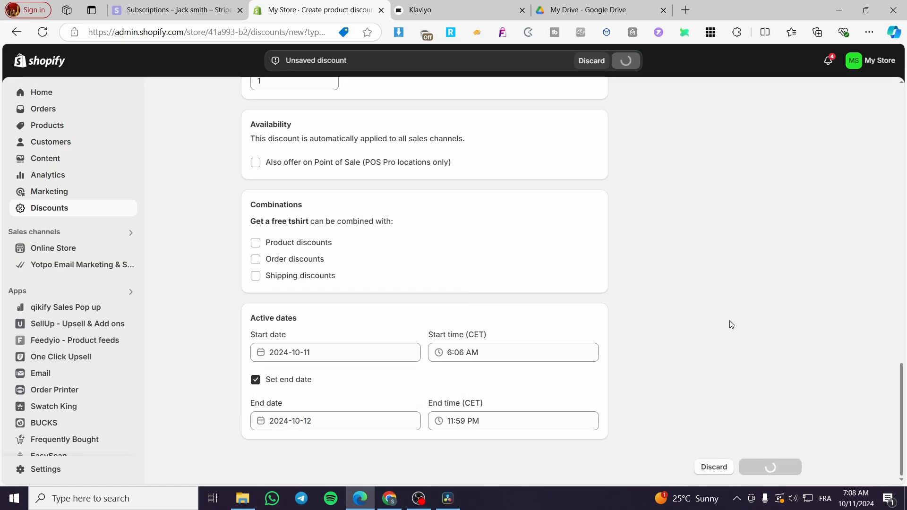